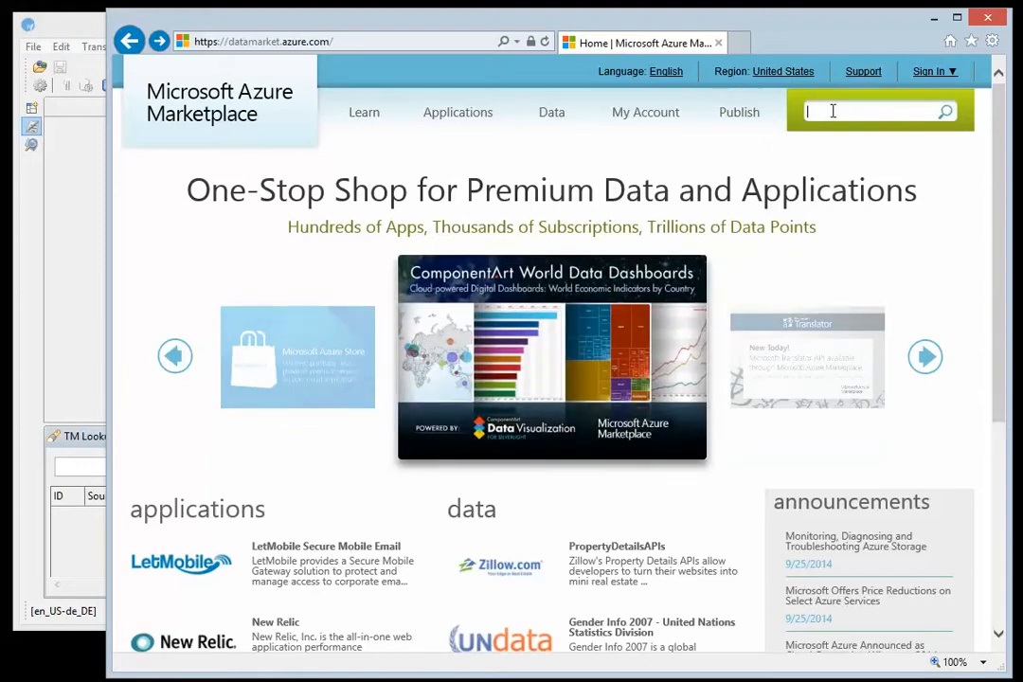
Search the marketplace for "translator", open Microsoft Translator, and start signing up for the free 2,000,000 characters/month plan
text(translator)
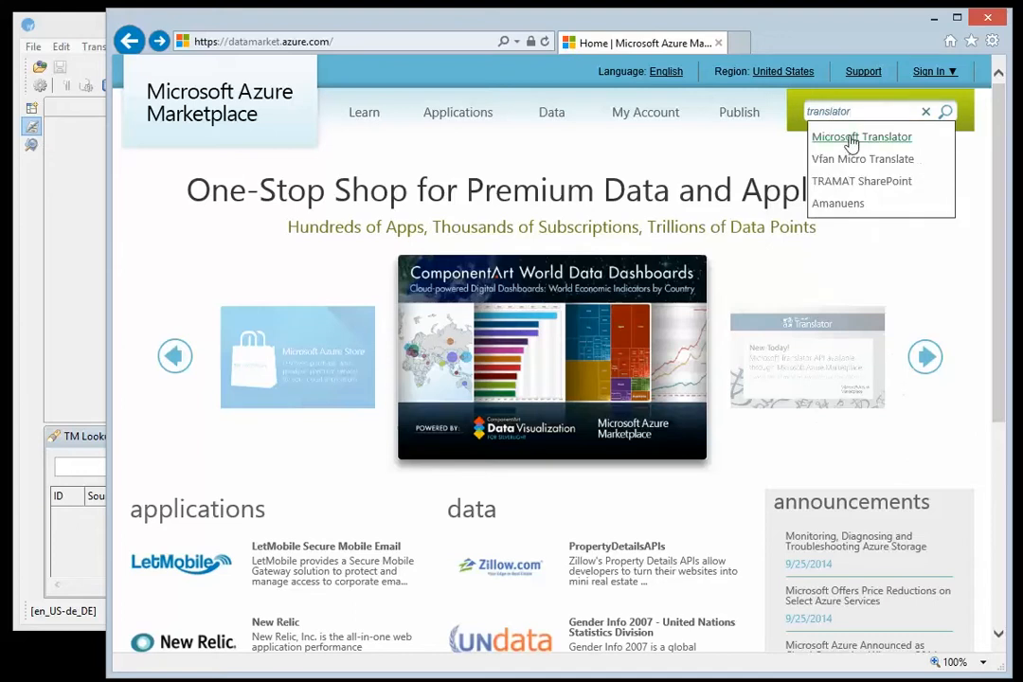
click(850, 139)
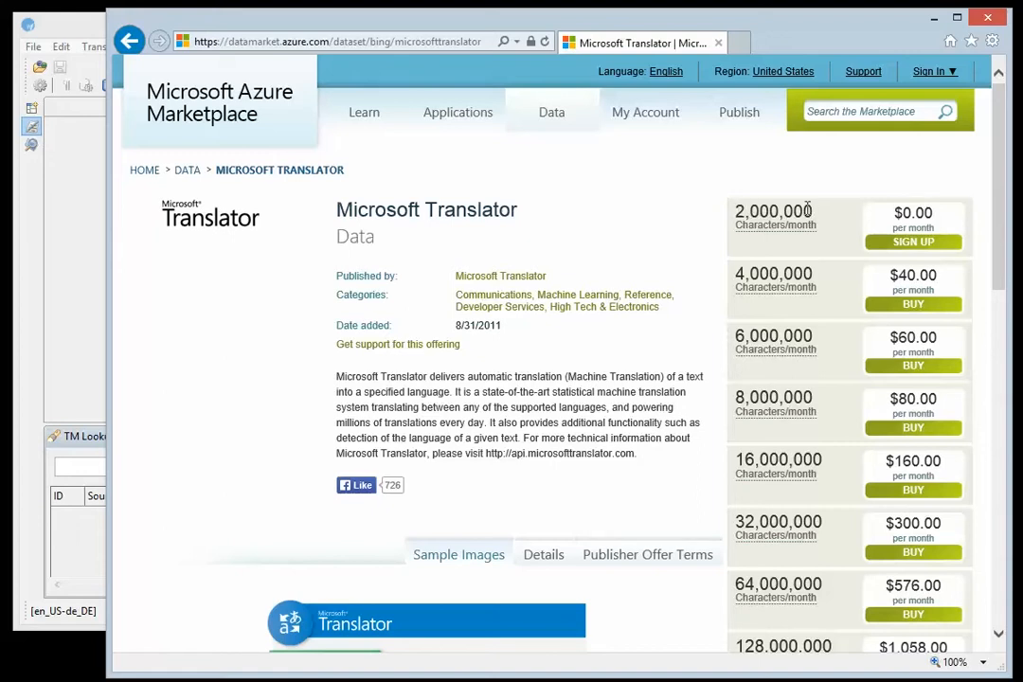
click(914, 245)
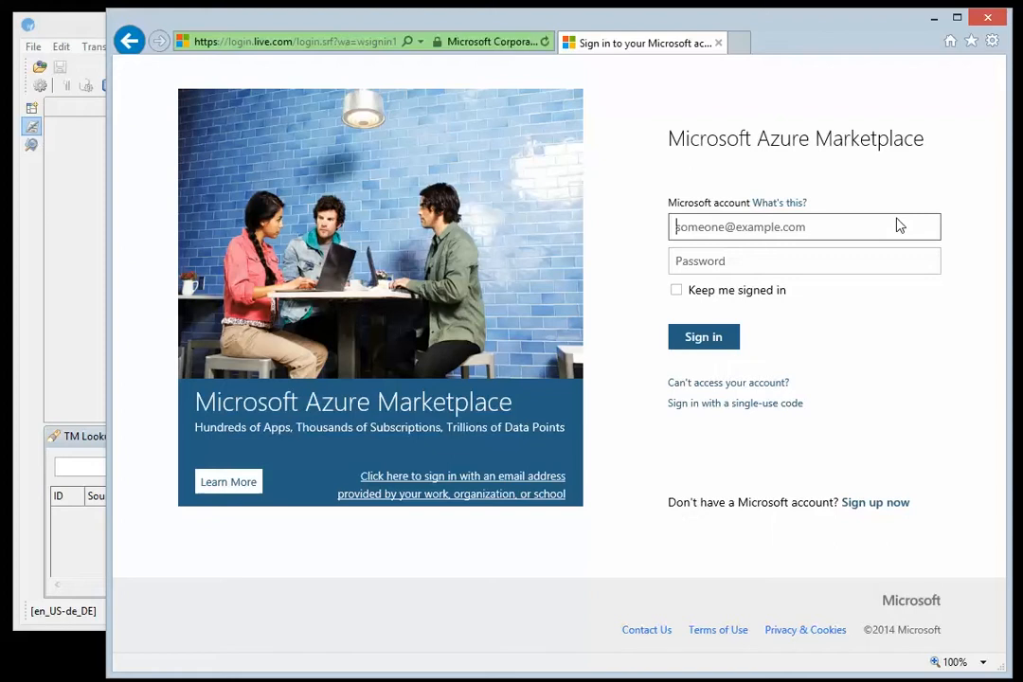
Sign in with the Microsoft account's e-mail address and its saved password
text(ch)
key(Down)
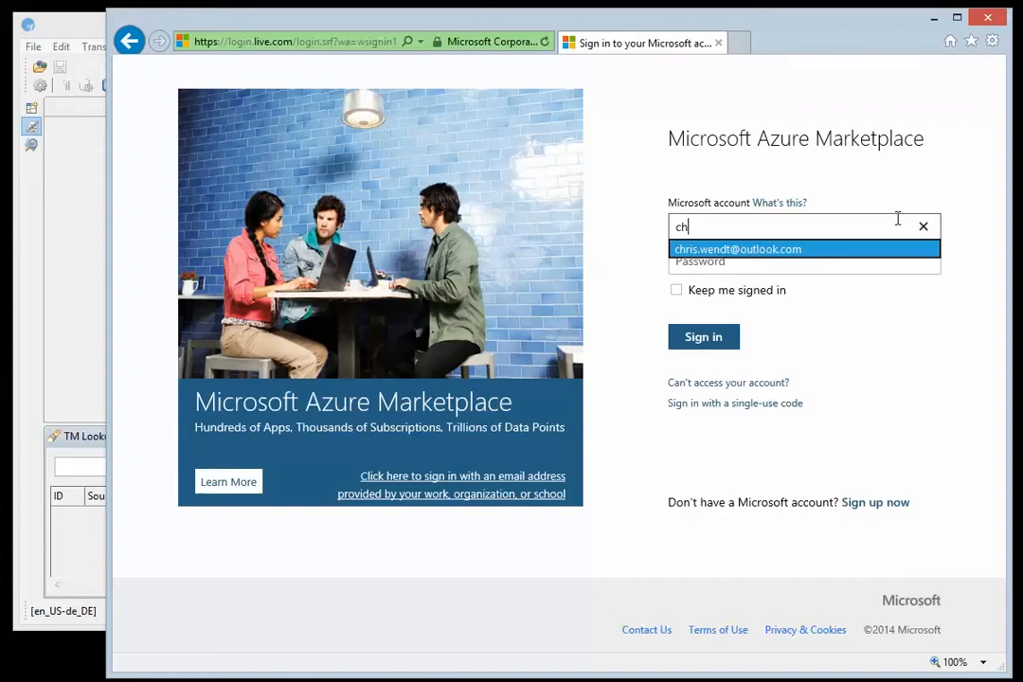
key(Tab)
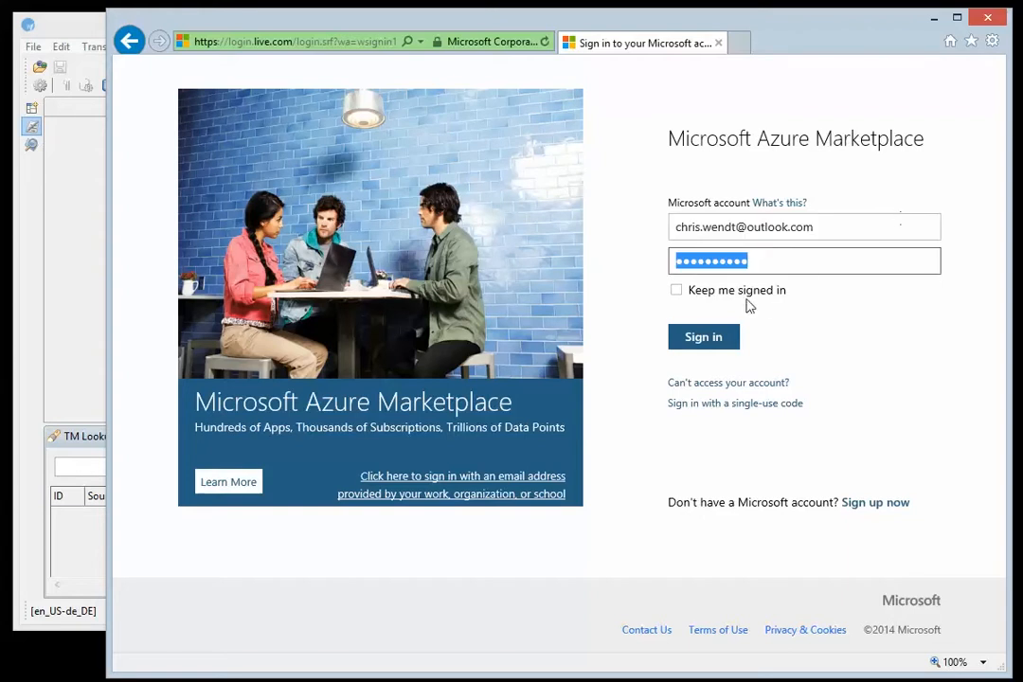
click(710, 345)
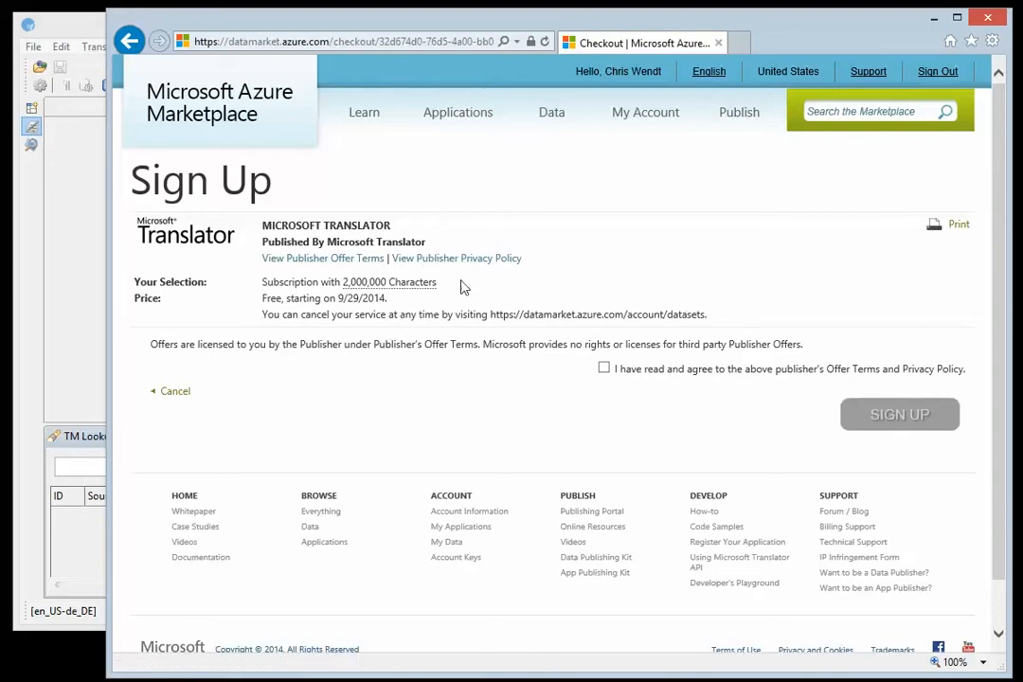
Agree to the publisher's offer terms and privacy policy and complete the Microsoft Translator sign-up
click(604, 370)
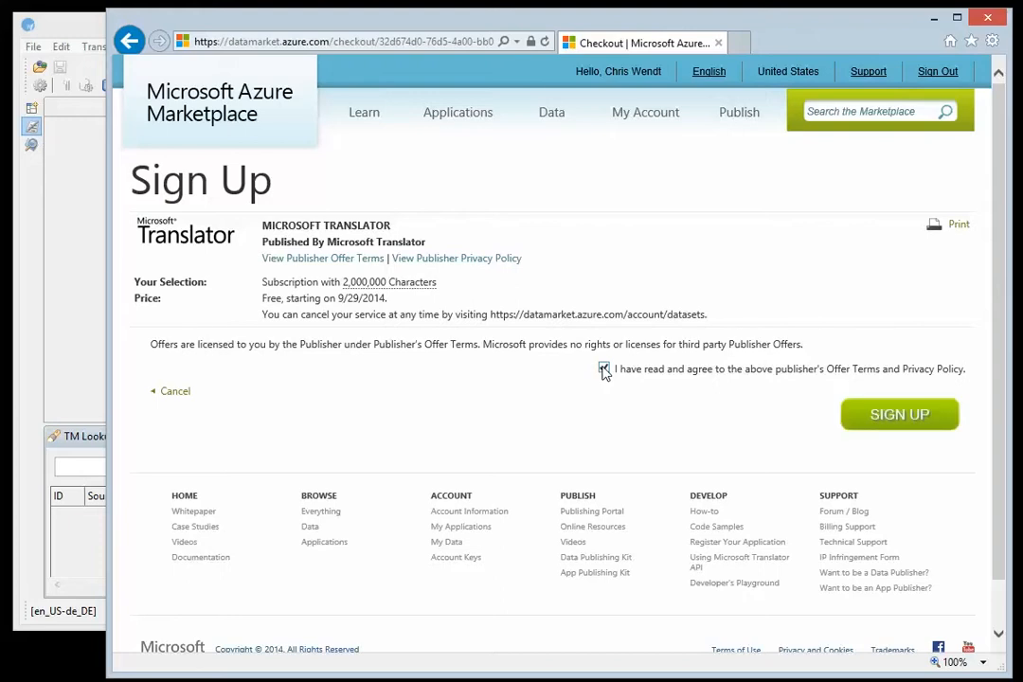
click(916, 422)
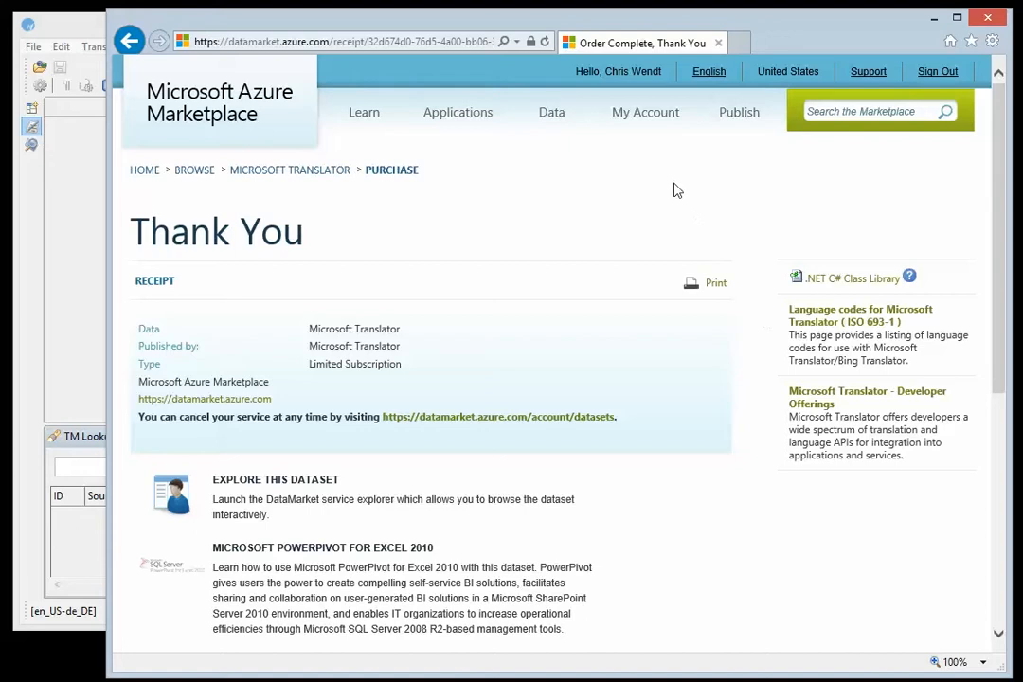
Open the registration form for a new application from the developers section of the account
click(643, 115)
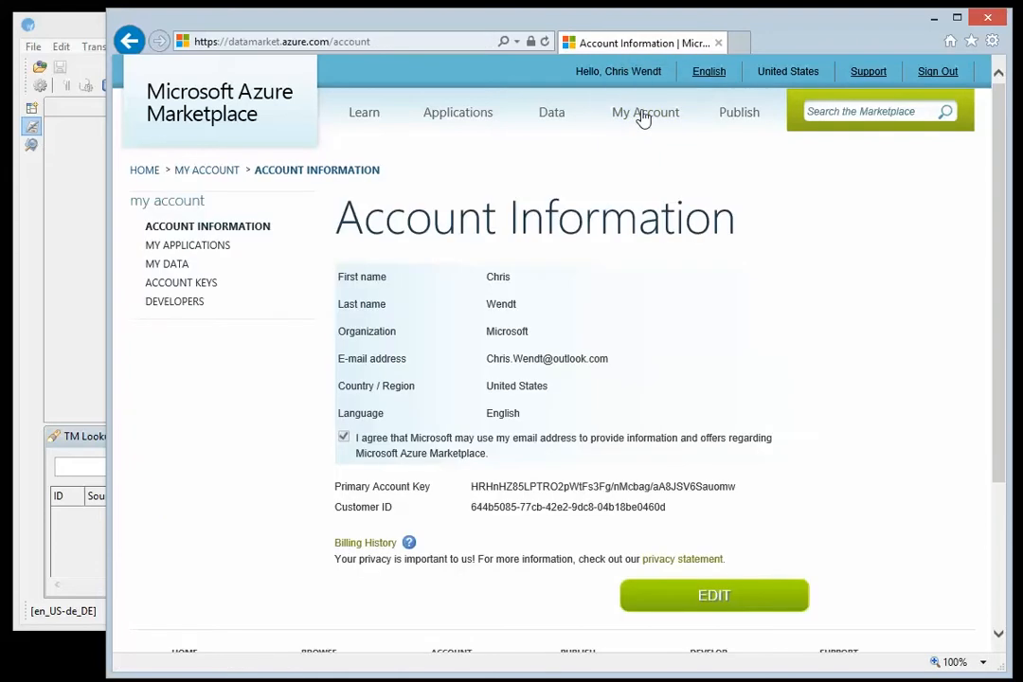
click(180, 307)
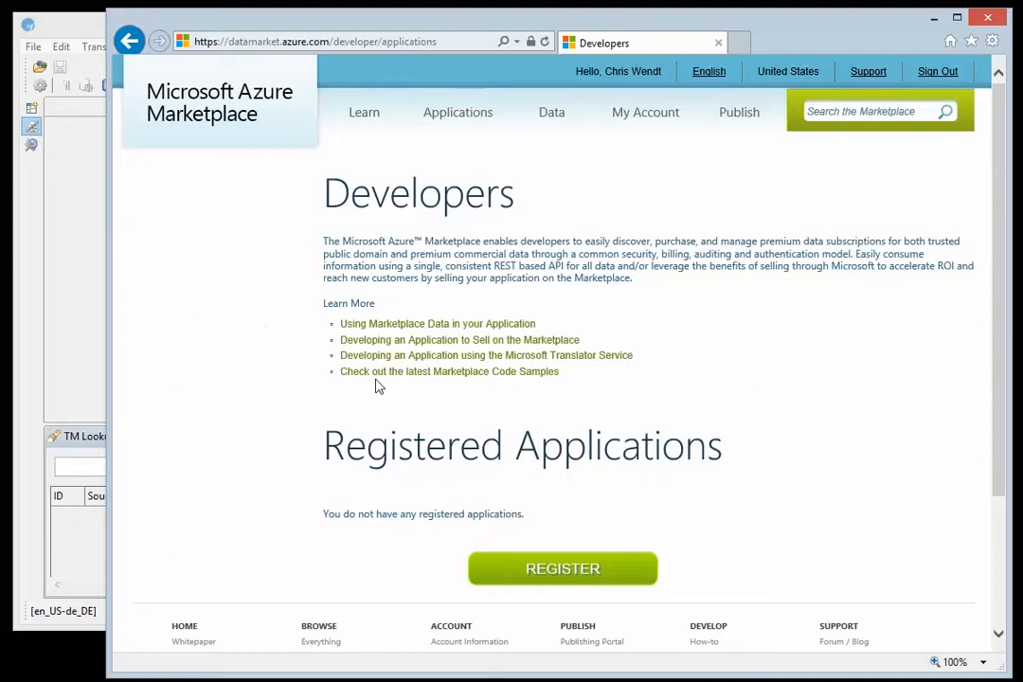
click(566, 571)
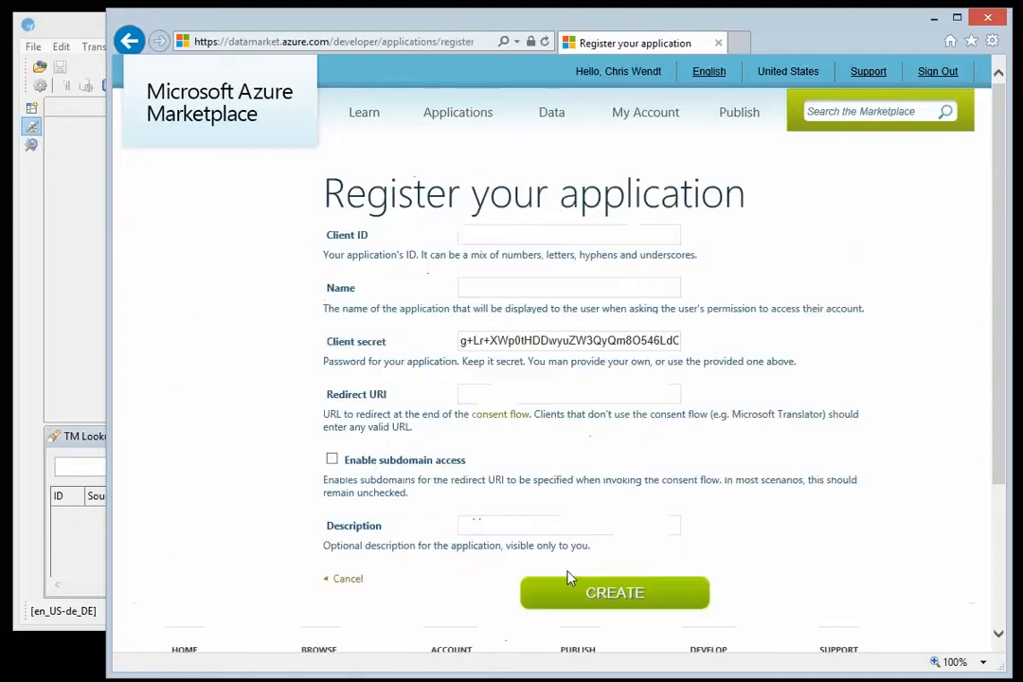
Set the application's client ID to MyClientID123456 and its name to "My TM tool subscription"
click(481, 236)
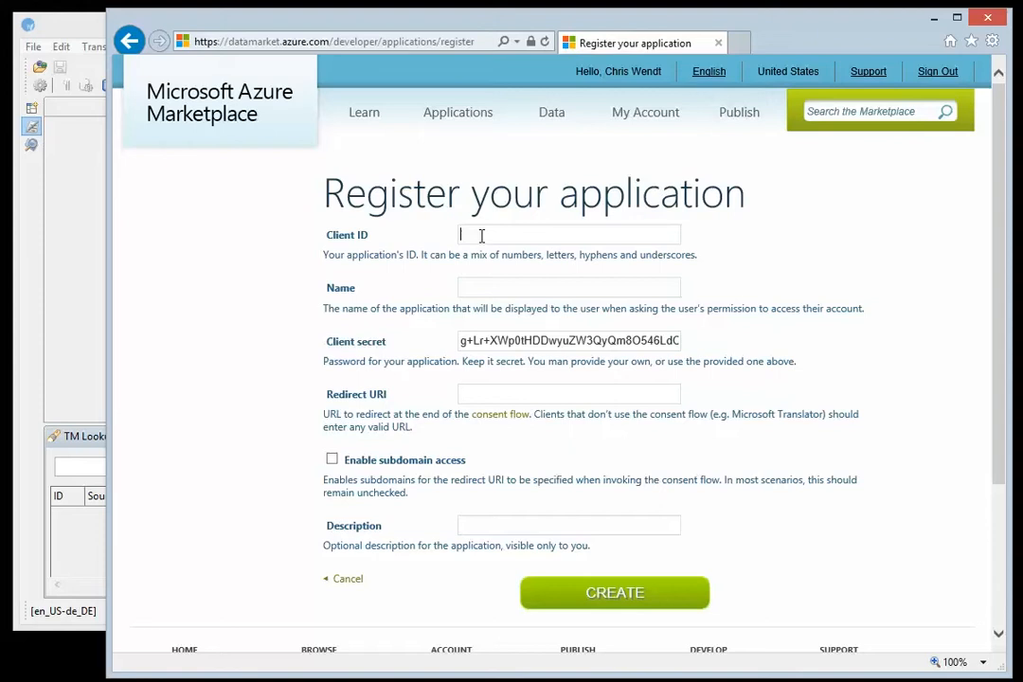
text(MyClientID123456)
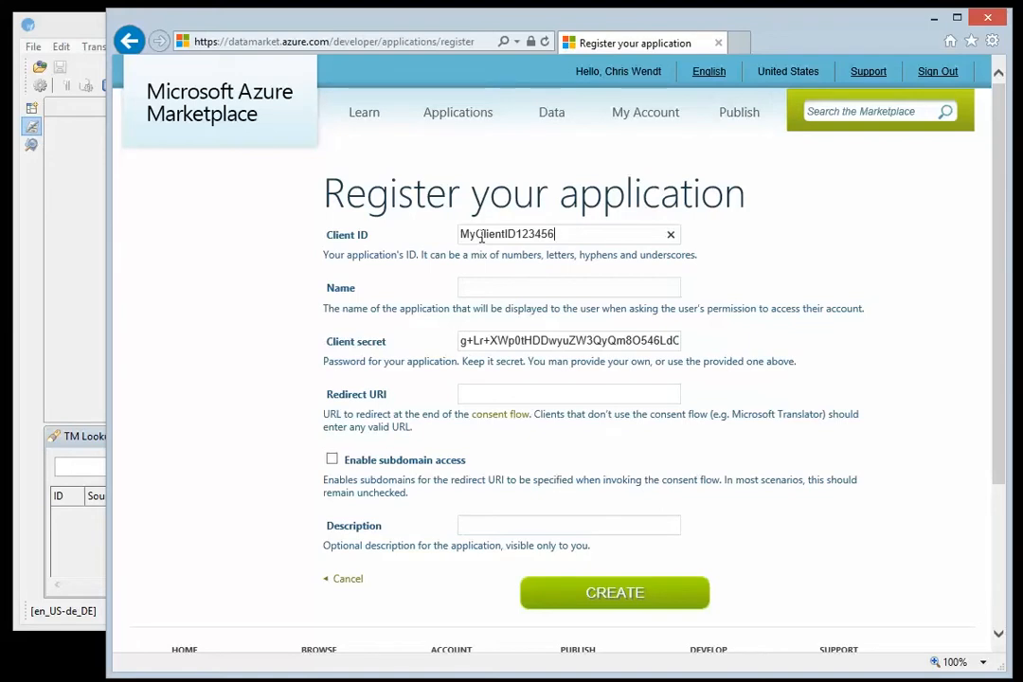
key(Tab)
text(My TM )
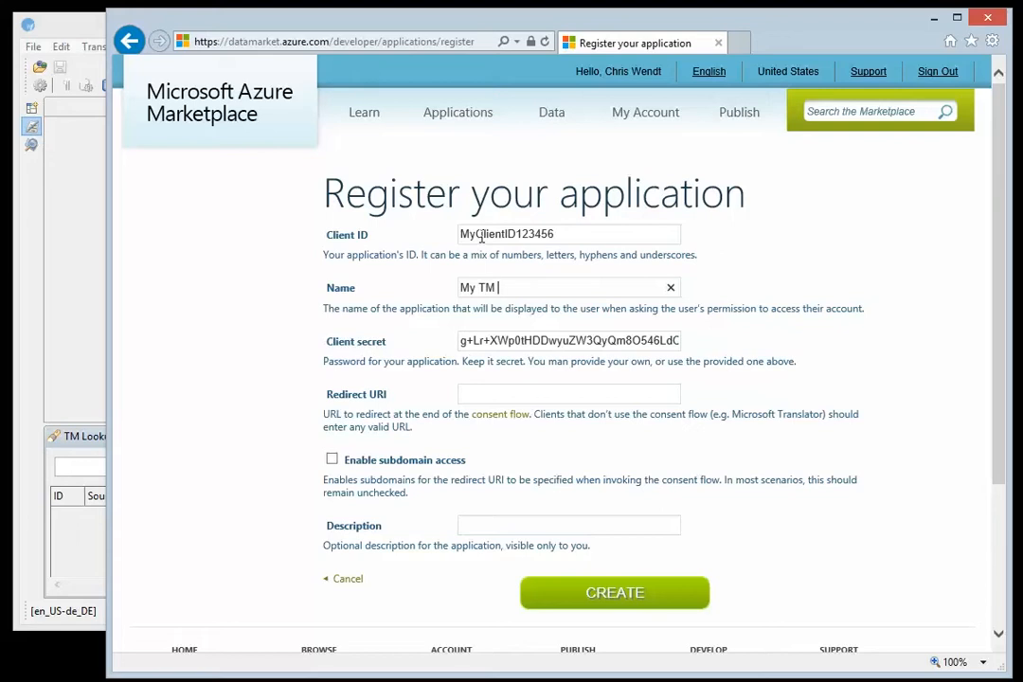
text(tool subscription)
Replace the generated client secret of the application with a custom client secret
key(Tab)
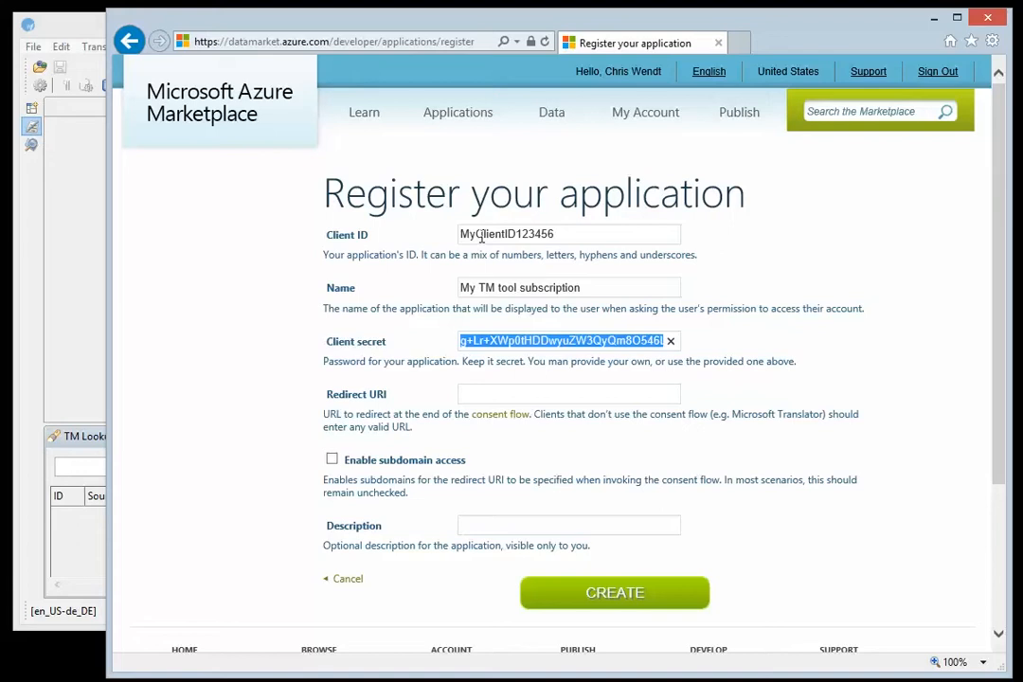
key(Delete)
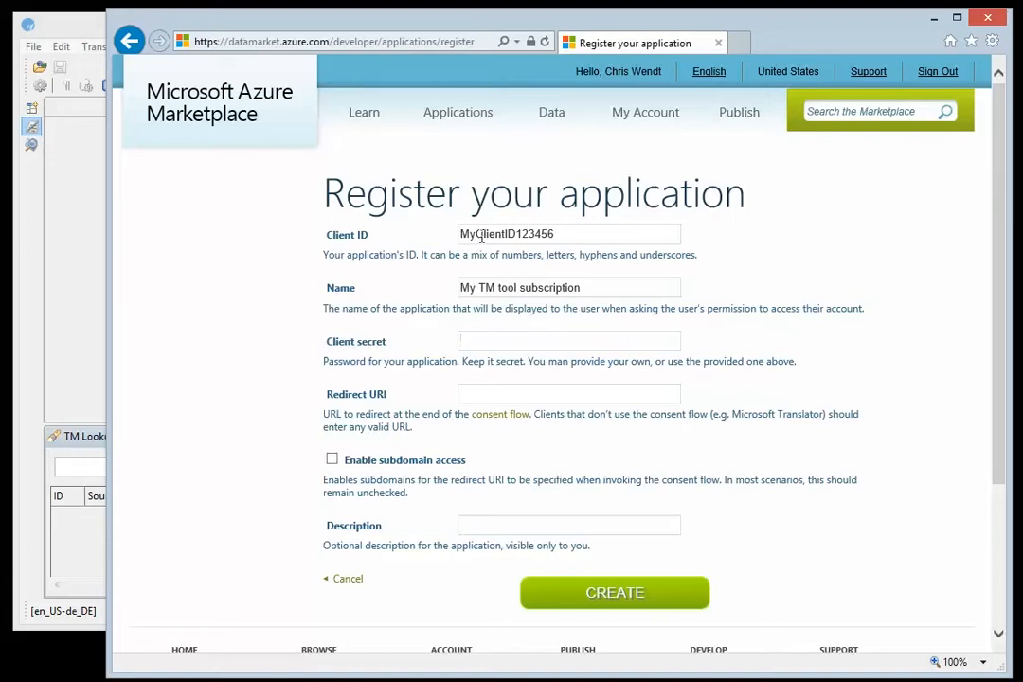
text(MyClientSecrey)
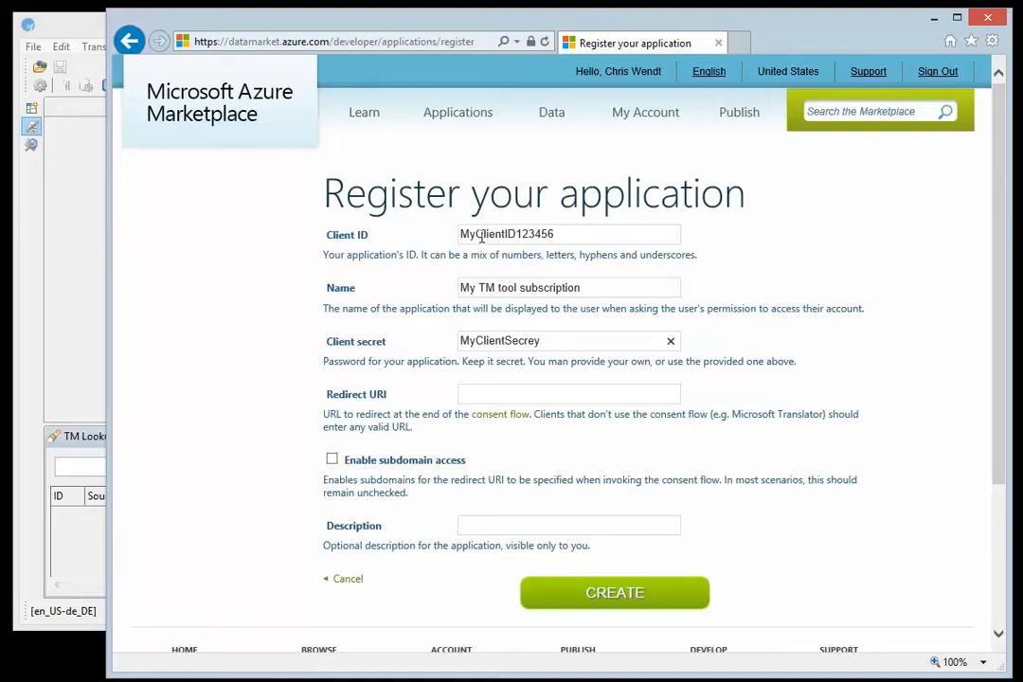
key(BackSpace)
text(t123456)
key(Tab)
text(https)
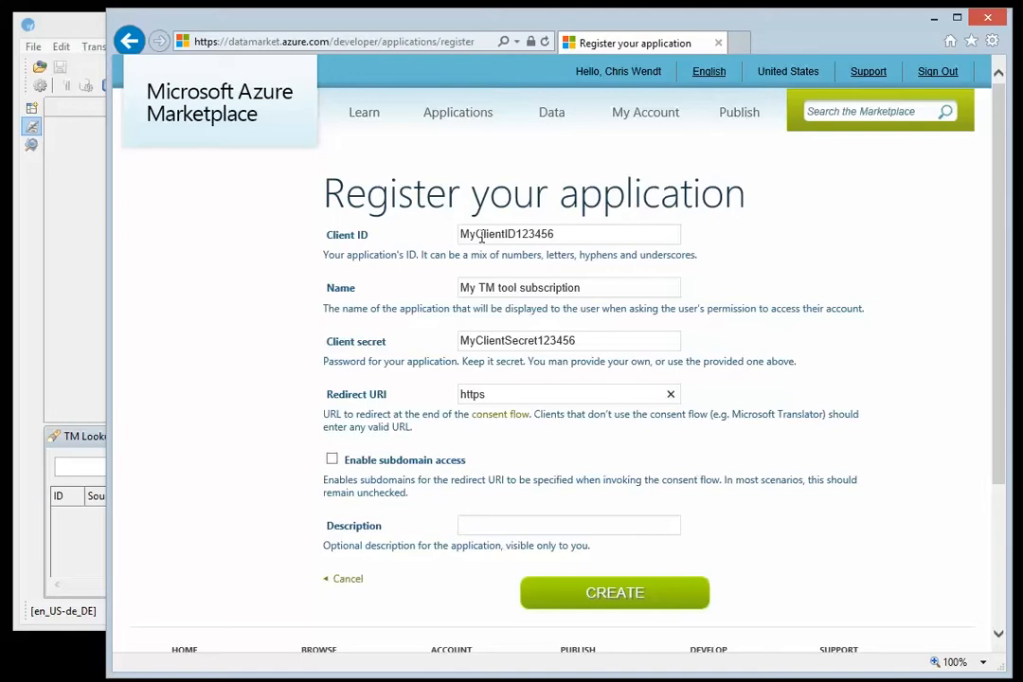
text(://www.microsofttranslator.)
text(com)
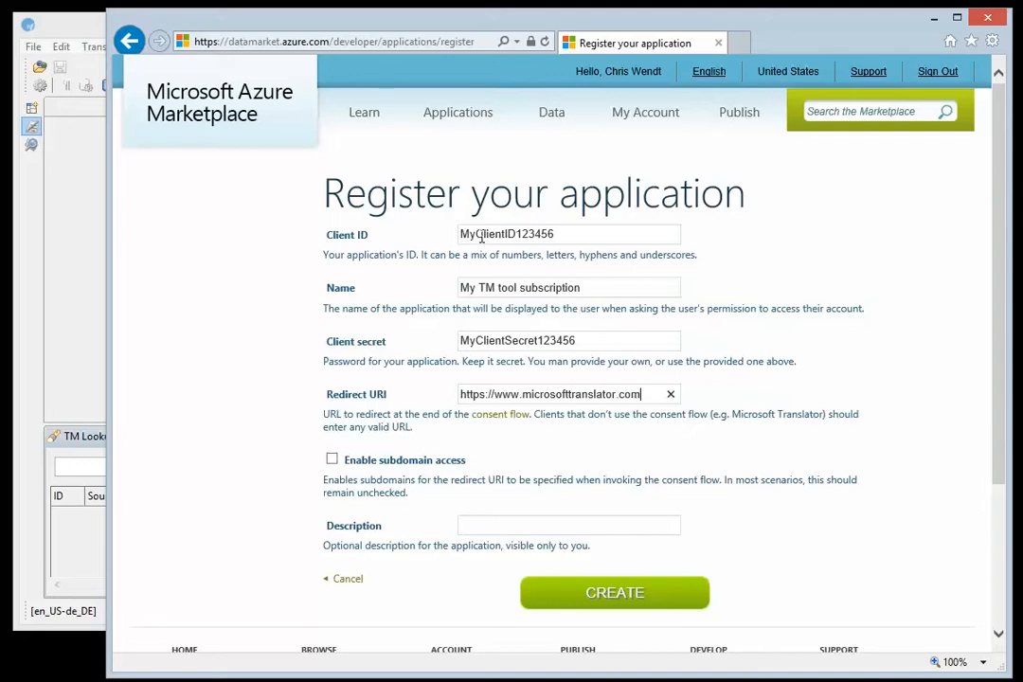
key(Tab)
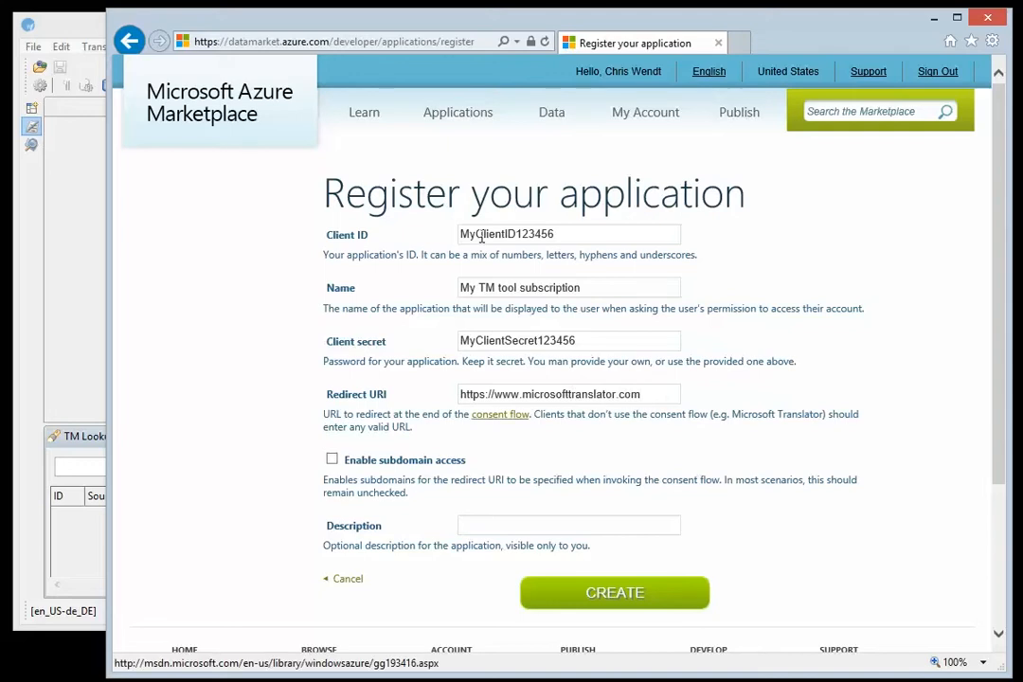
click(612, 602)
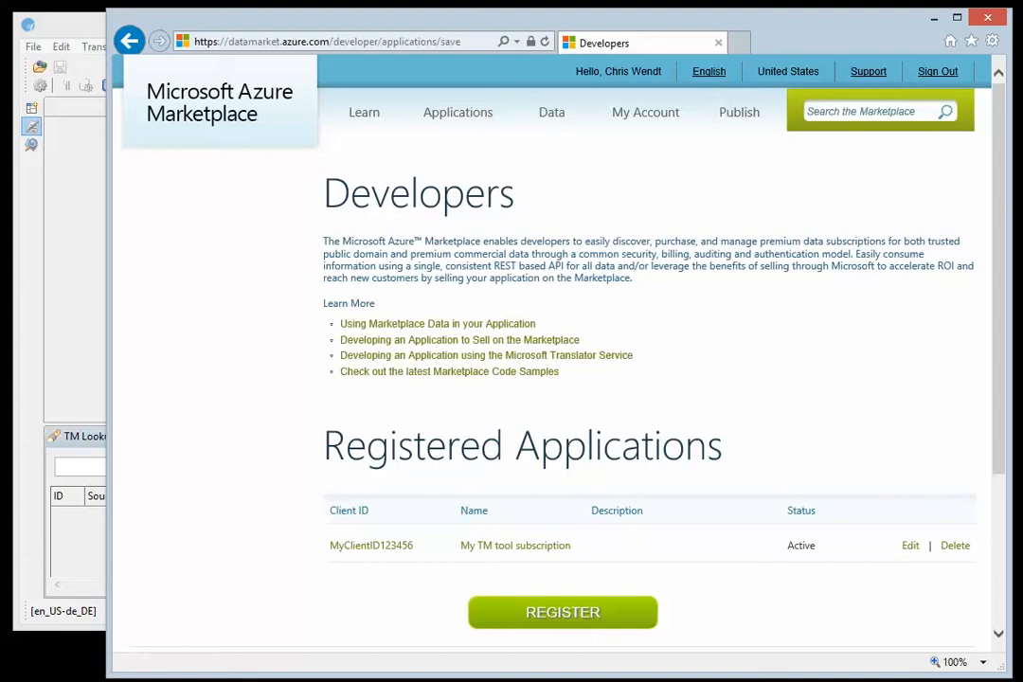
Open the registered application "My TM tool subscription" and copy its client ID
click(370, 546)
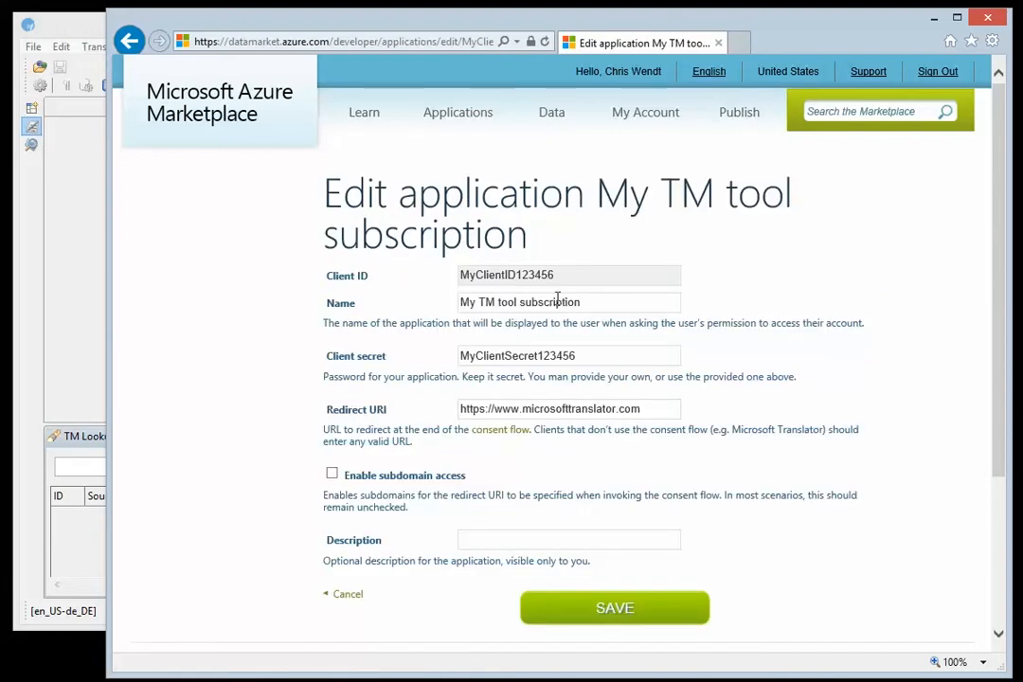
double_click(509, 279)
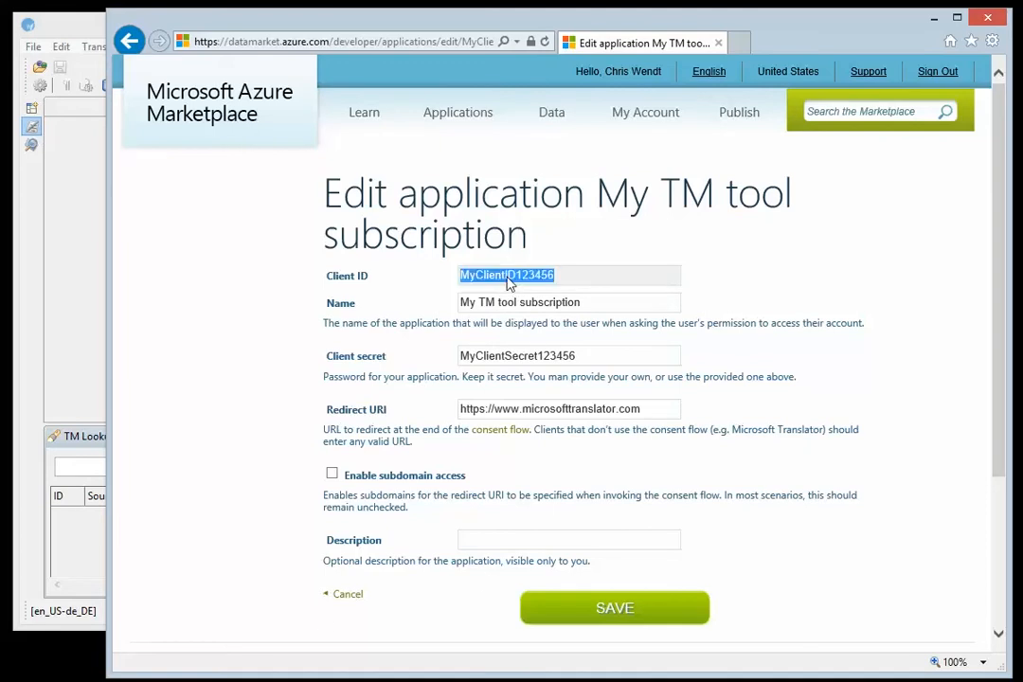
right_click(509, 278)
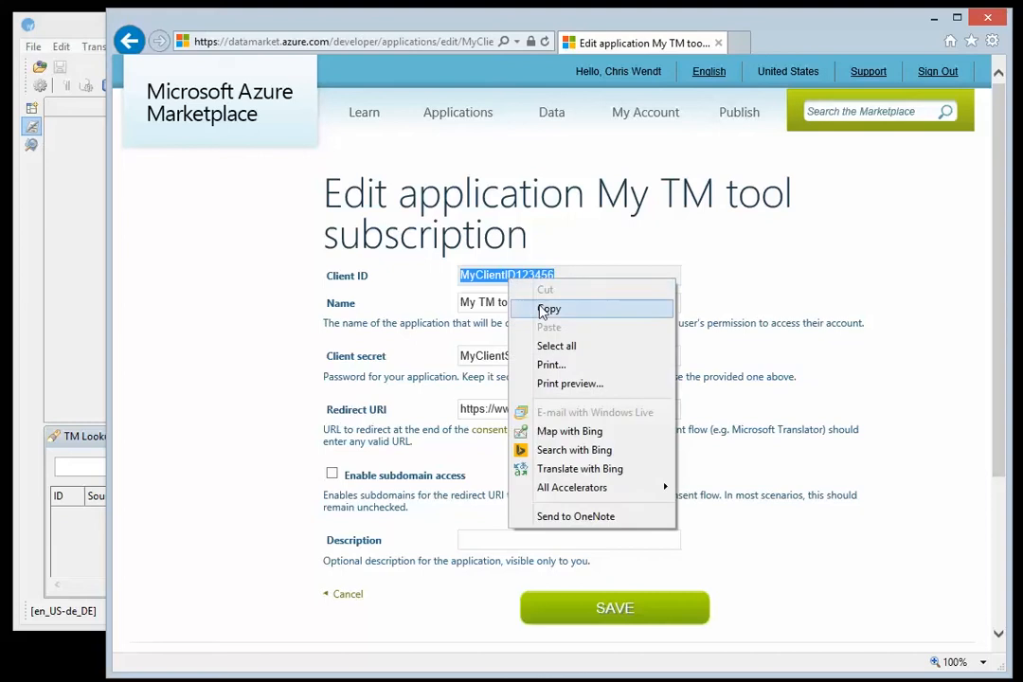
click(550, 309)
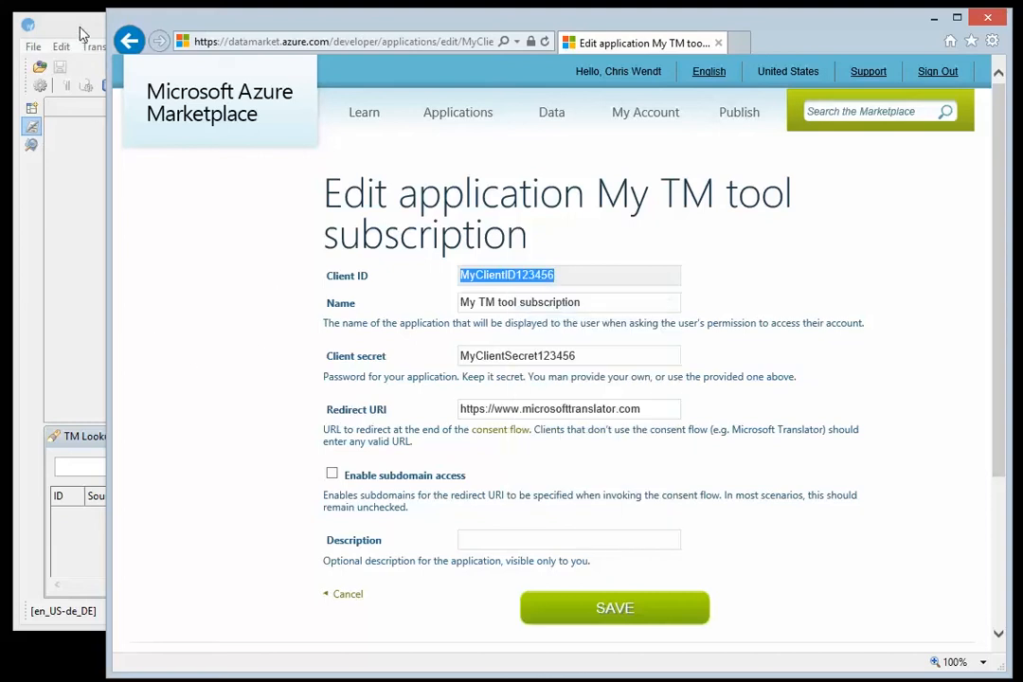
Switch to Wordfast Pro, enable Microsoft Translator in the machine translation preferences, and paste the copied client ID
click(81, 34)
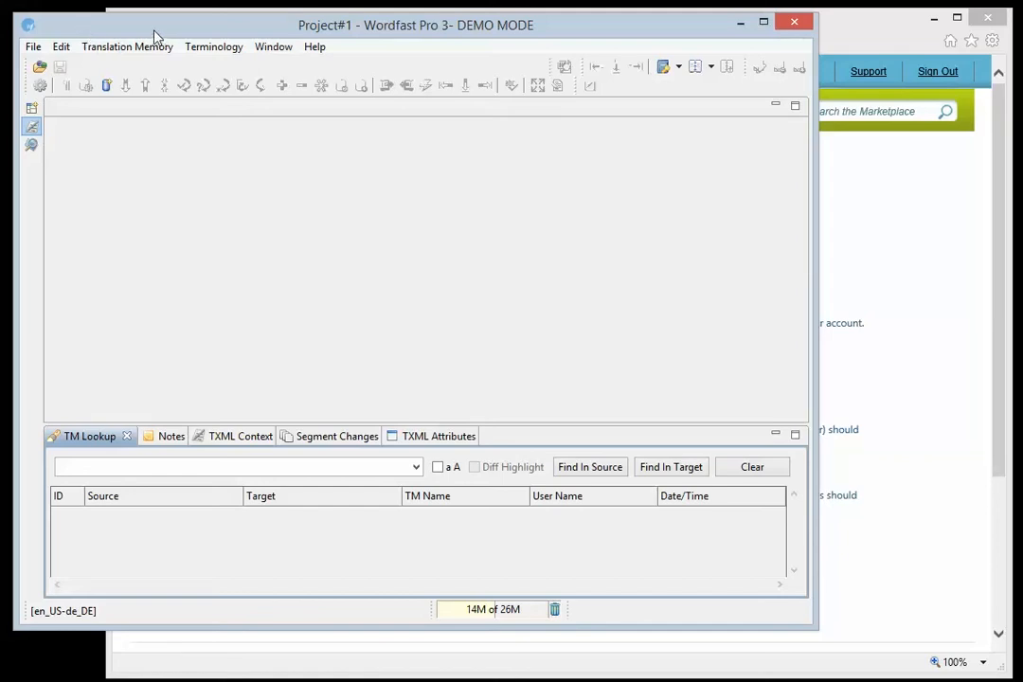
click(64, 53)
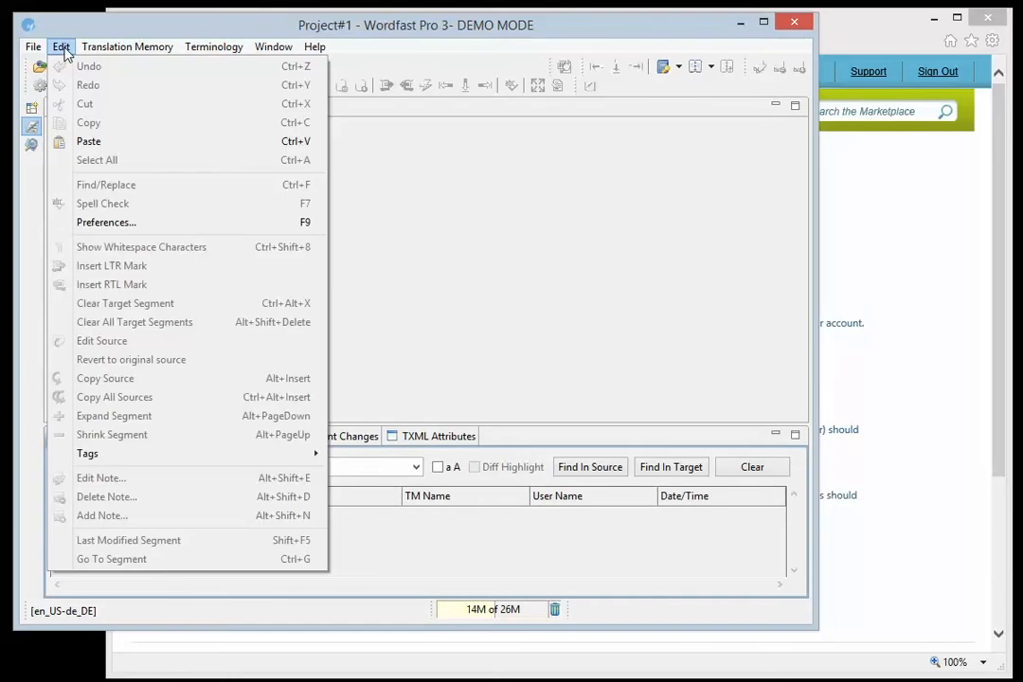
click(100, 227)
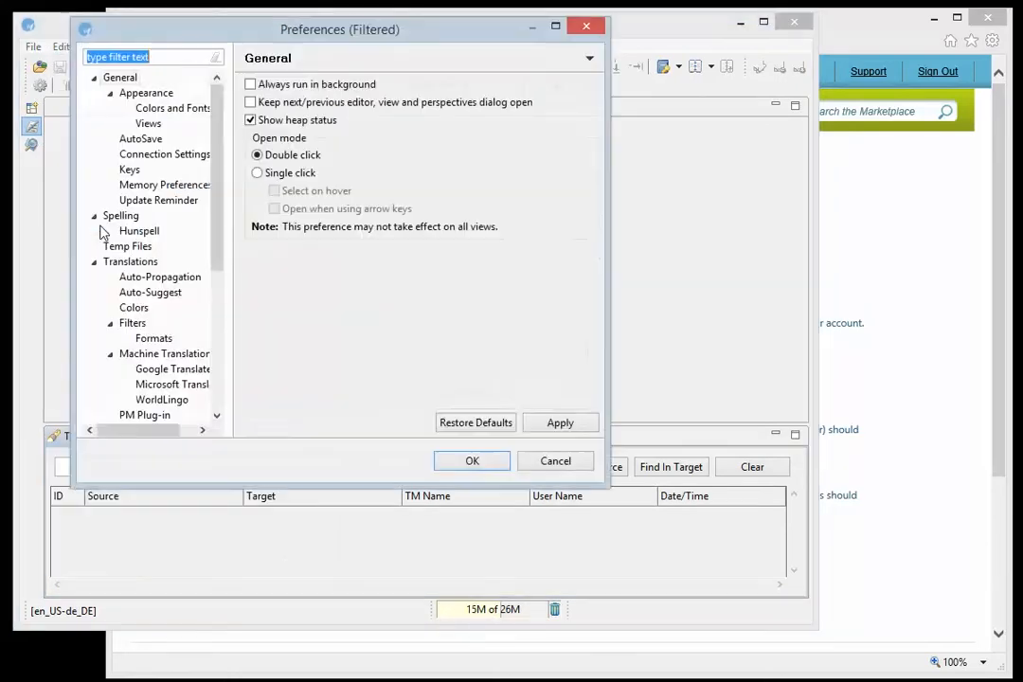
drag(217, 137, 215, 235)
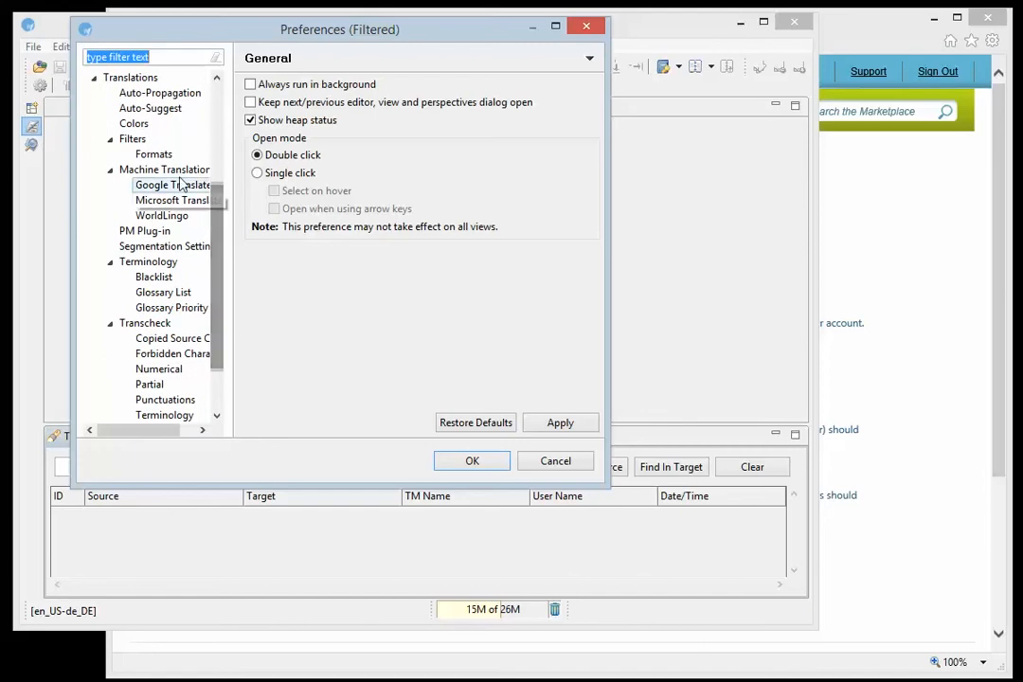
click(172, 201)
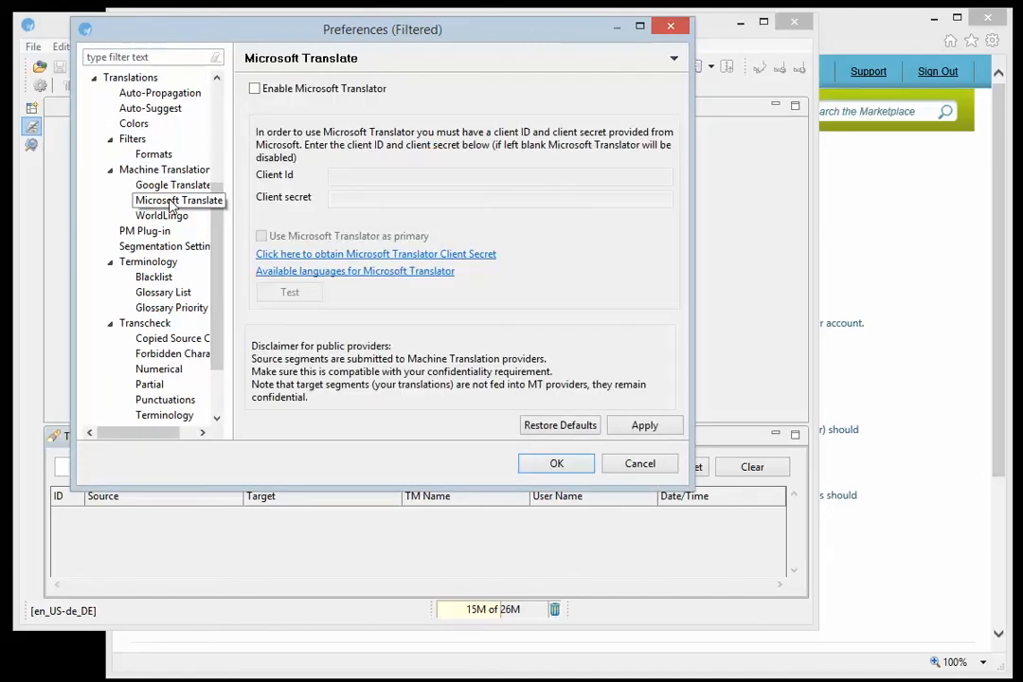
click(253, 89)
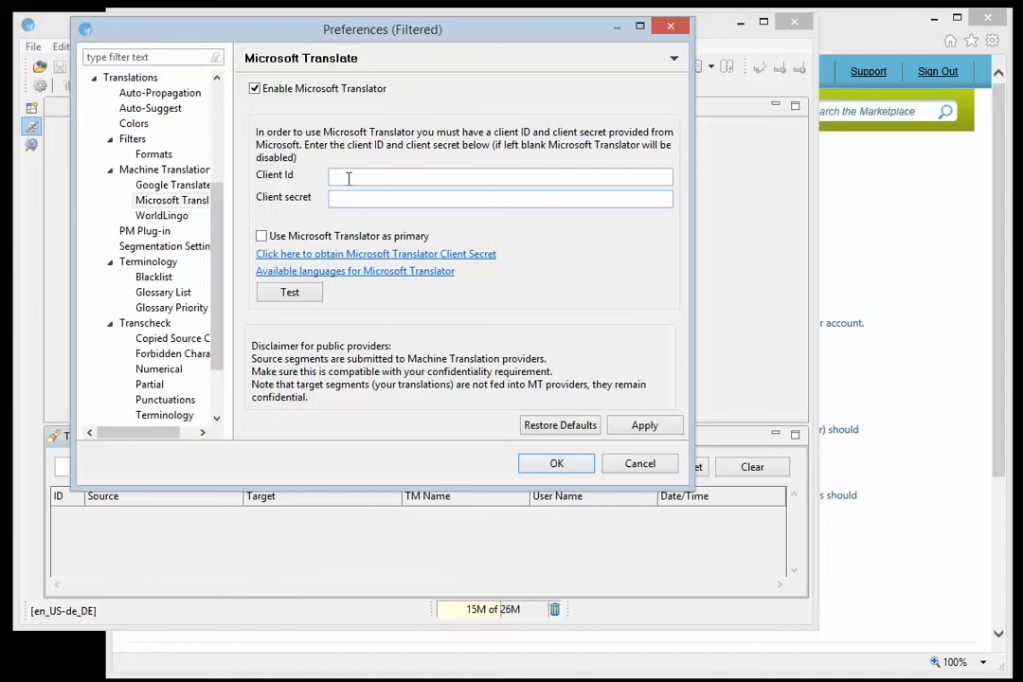
click(403, 178)
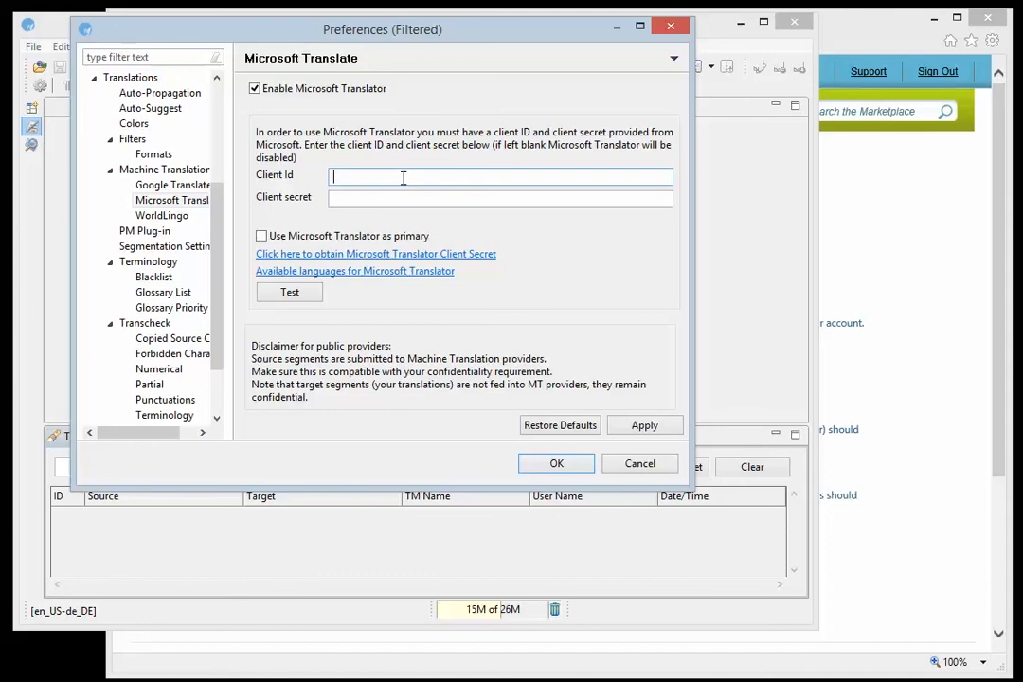
key(ctrl+v)
Switch back to the application's edit page in the browser and copy the client secret
click(842, 52)
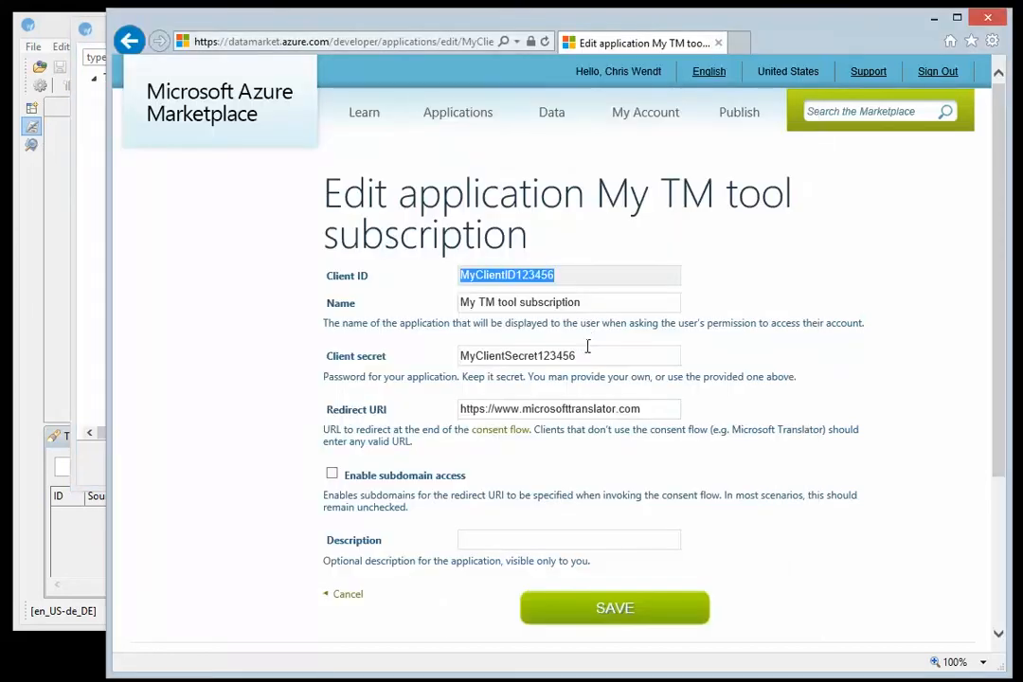
double_click(511, 355)
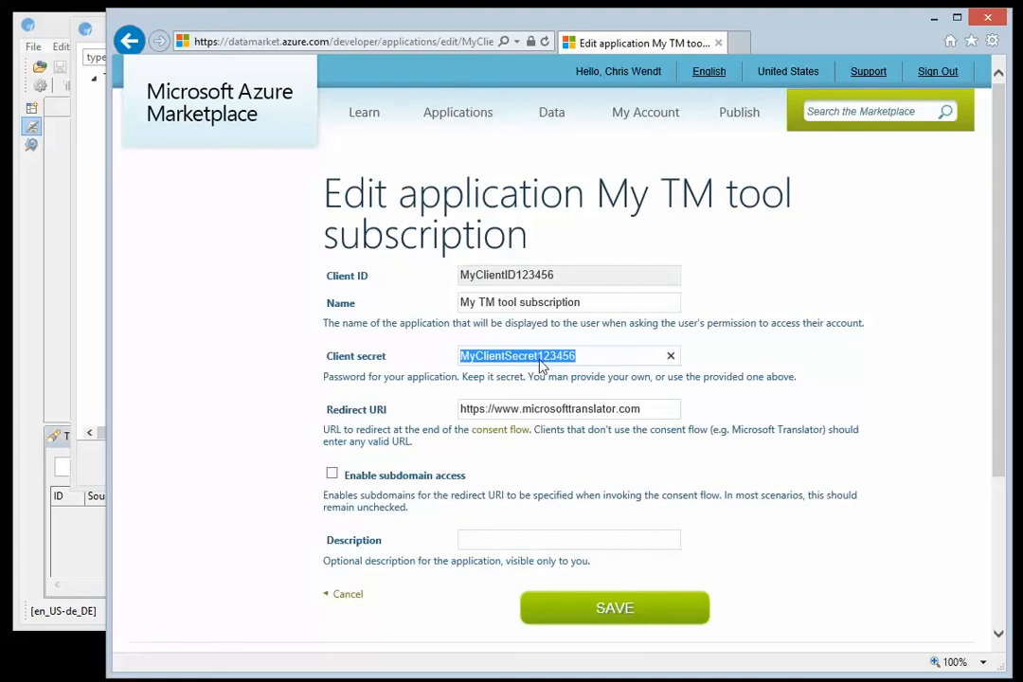
right_click(540, 358)
click(580, 414)
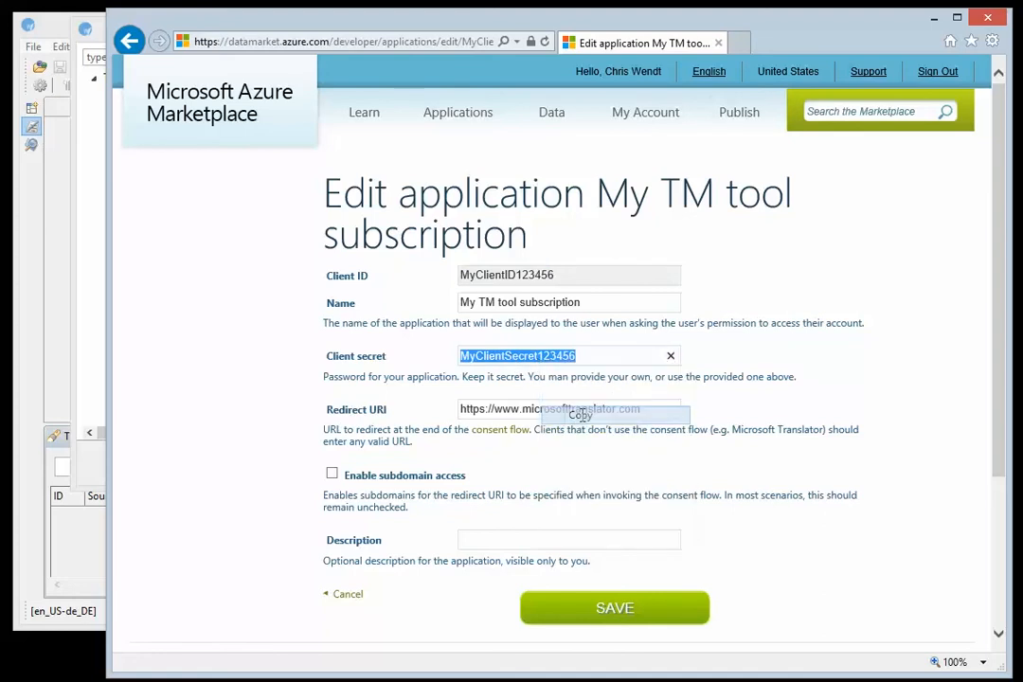
Switch to the Wordfast Pro preferences and paste the copied client secret into the Microsoft Translator settings
click(80, 95)
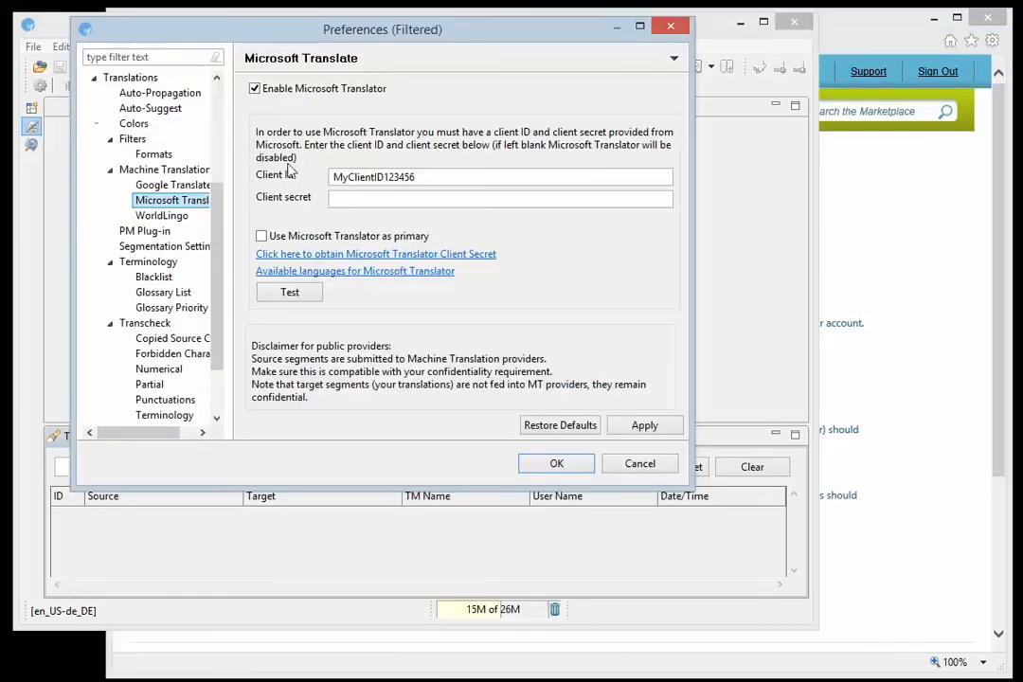
click(346, 200)
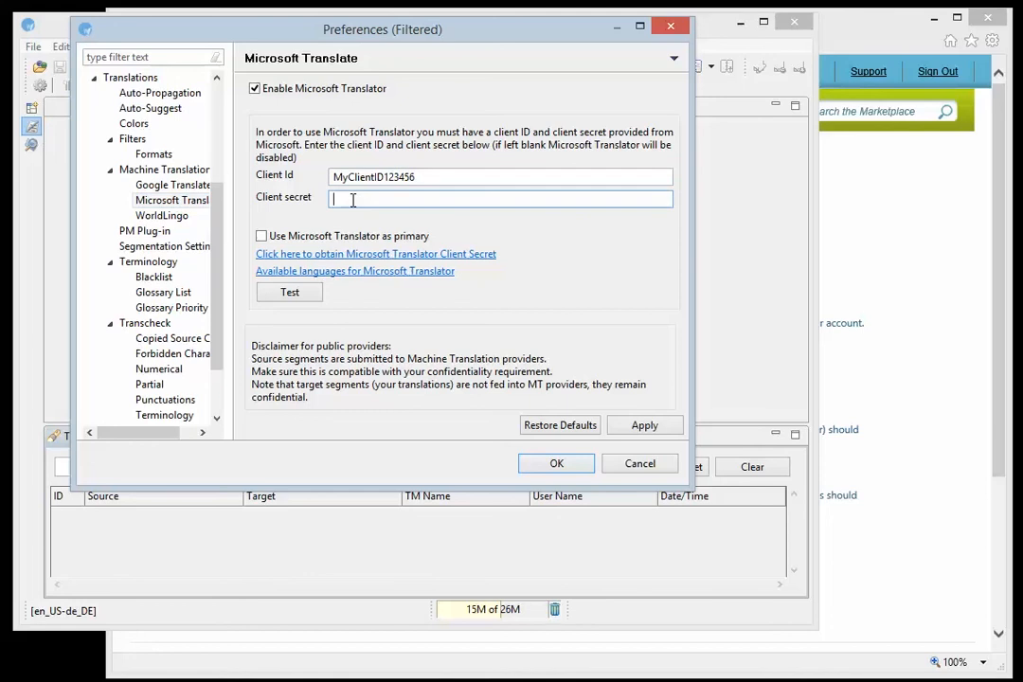
key(ctrl+v)
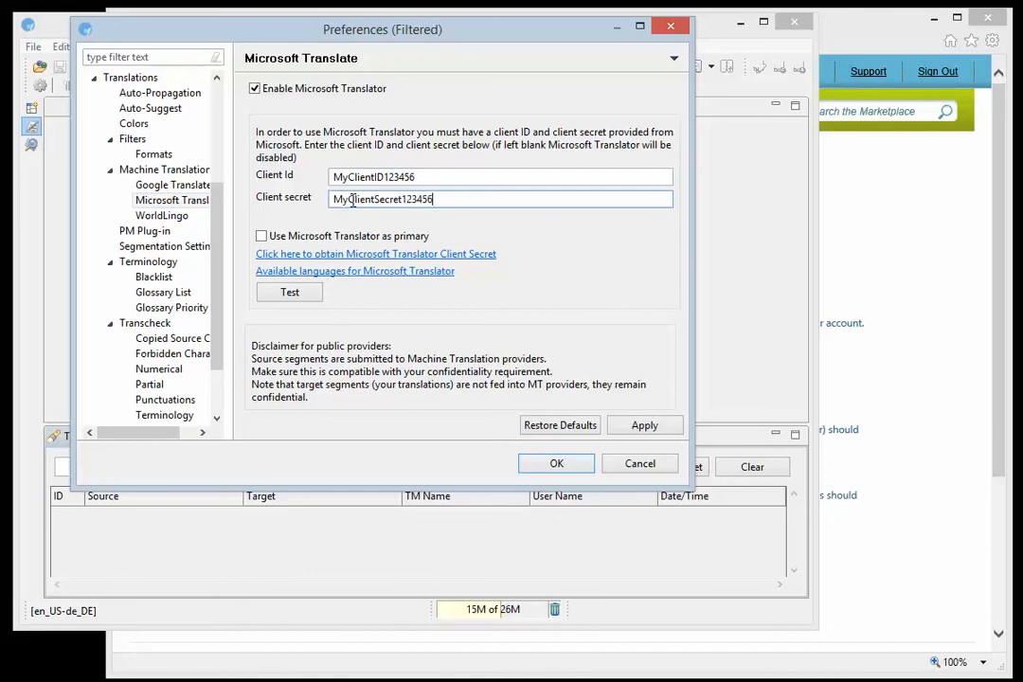
Make Microsoft Translator the primary machine translation provider, test the connection, and save the preferences
click(262, 236)
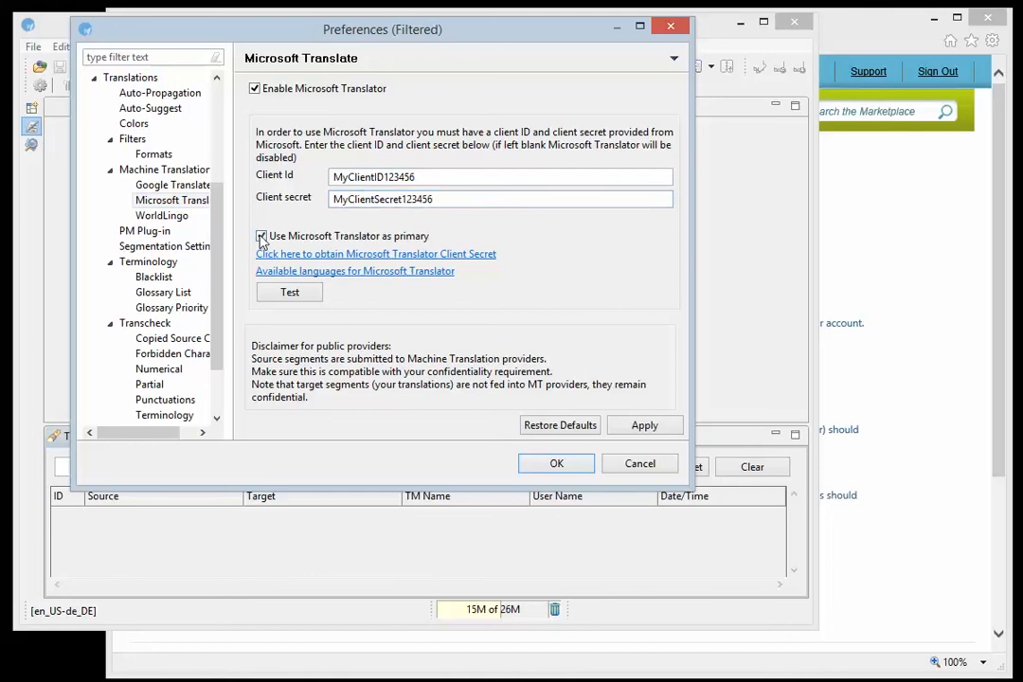
click(289, 294)
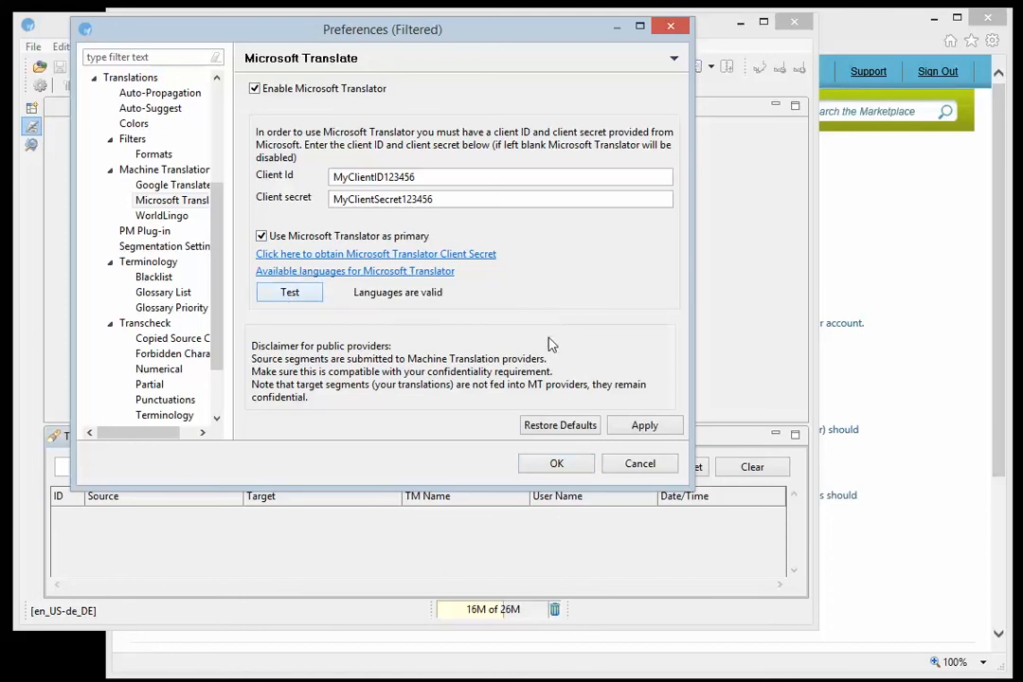
click(556, 463)
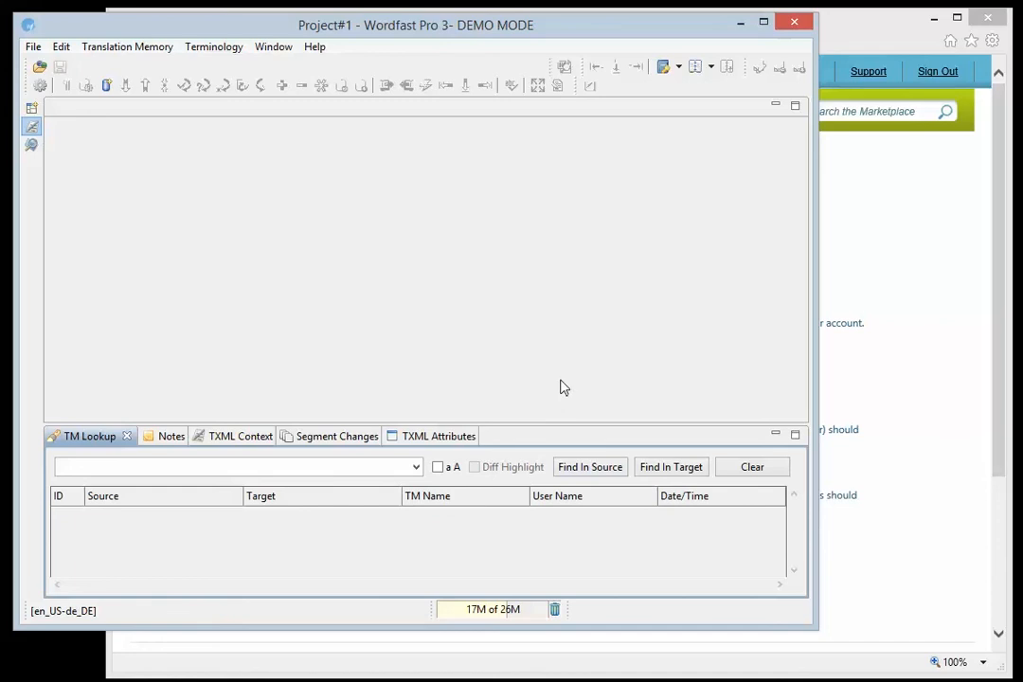
Switch back to the browser and sign out of Microsoft Azure Marketplace
click(877, 26)
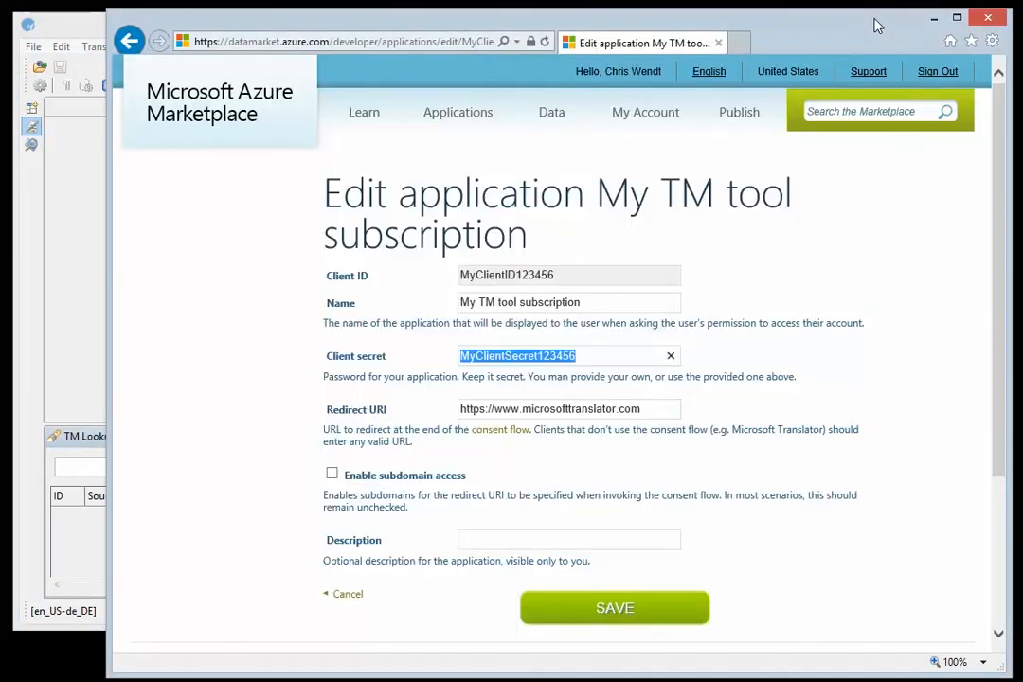
click(935, 76)
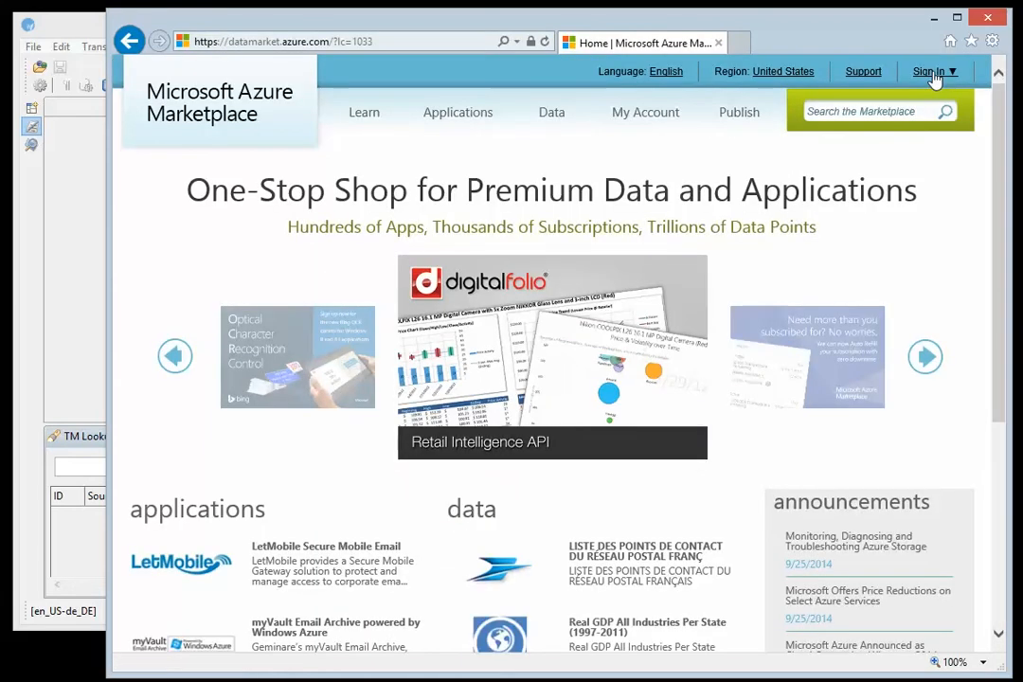